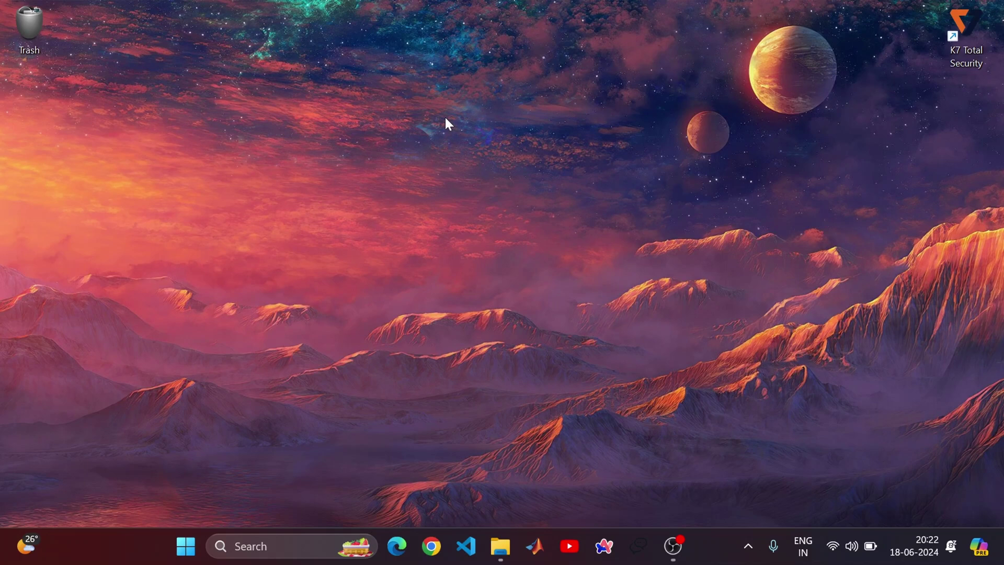
# Search the Windows Start menu for Proteus 8 Professional.
pyautogui.press('super')
pyautogui.write('prot')
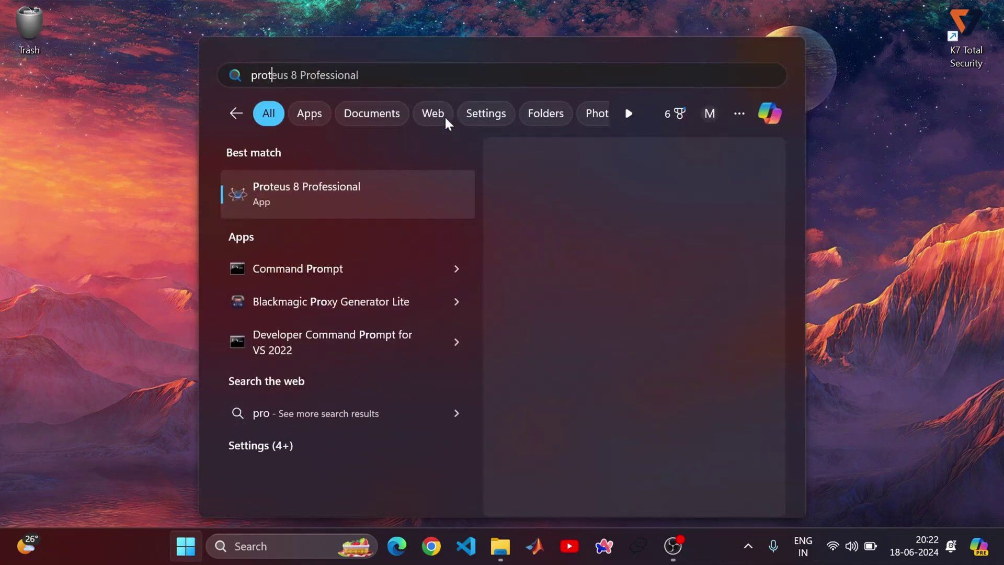
pyautogui.write('e')
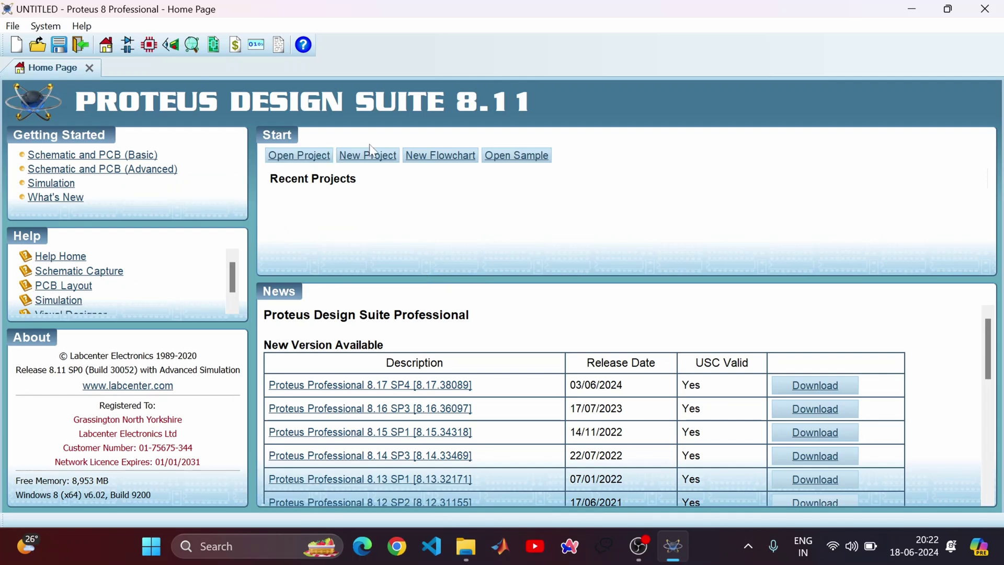
# Start a new project and name it AutomaticFanSpeedController.
pyautogui.click(374, 156)
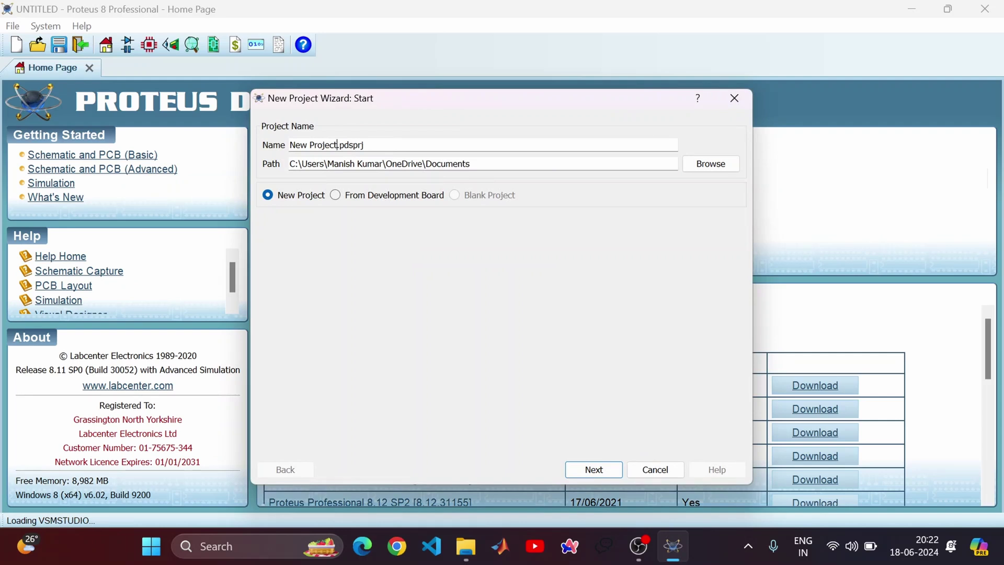
pyautogui.hotkey('shift', 'Left')
pyautogui.hotkey('shift', 'Left')
pyautogui.hotkey('shift', 'Left')
pyautogui.hotkey('shift', 'Left')
pyautogui.hotkey('shift', 'Left')
pyautogui.hotkey('shift', 'Left')
pyautogui.hotkey('shift', 'Left')
pyautogui.hotkey('shift', 'Left')
pyautogui.hotkey('shift', 'Left')
pyautogui.hotkey('shift', 'Left')
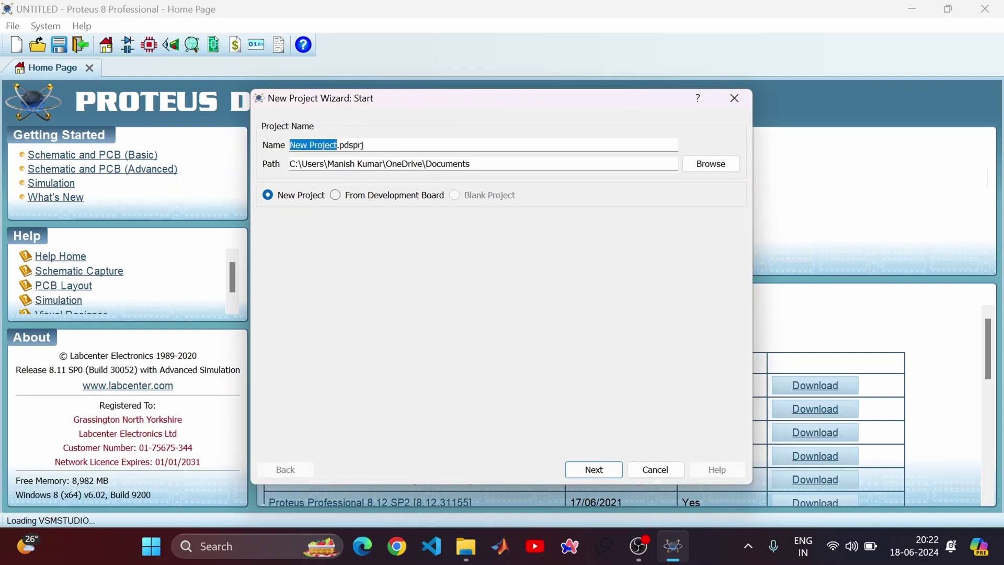
pyautogui.write('Automa')
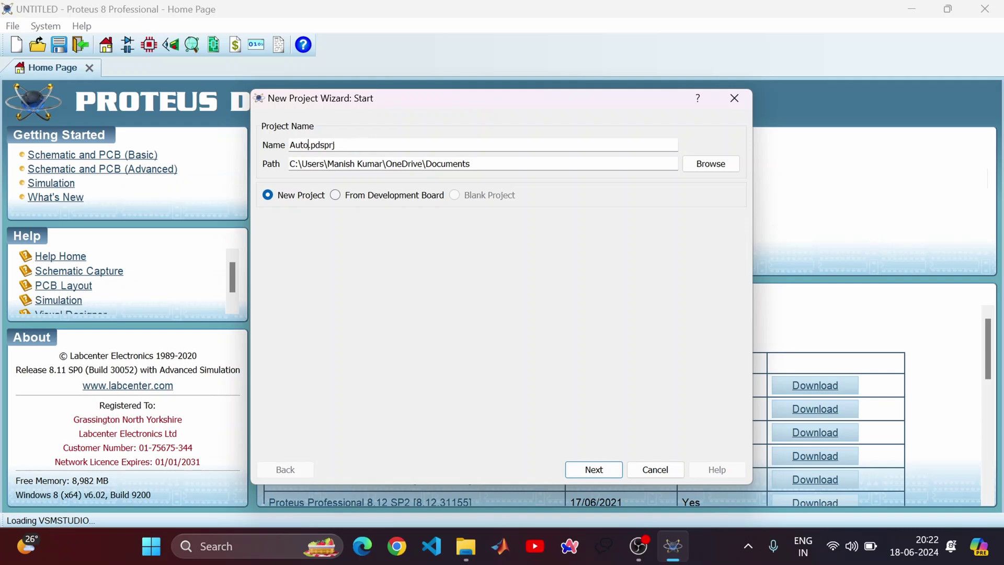
pyautogui.write('ticFanSpeedController')
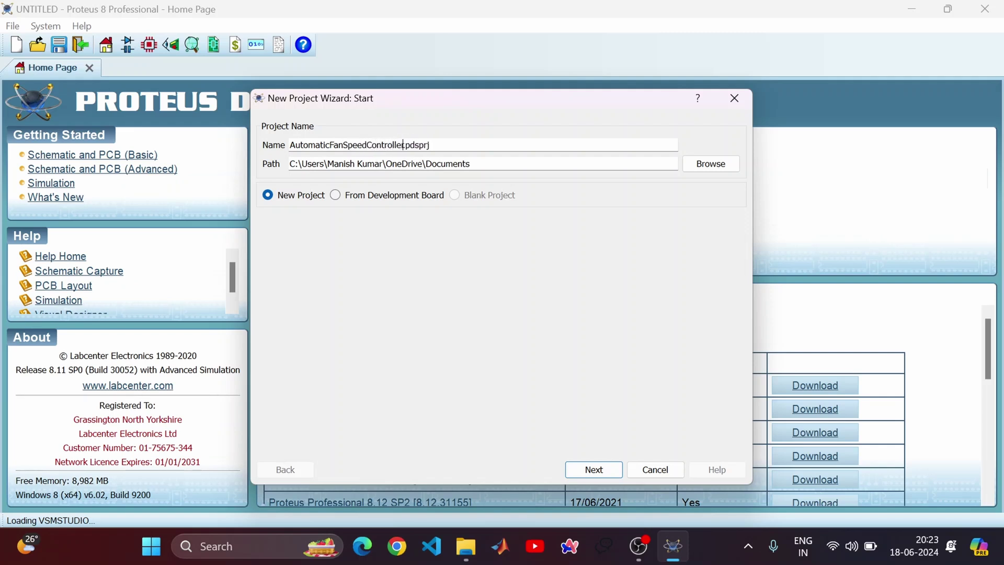
# Keep the DEFAULT schematic template, skip PCB layout and firmware, and reach the summary.
pyautogui.click(597, 471)
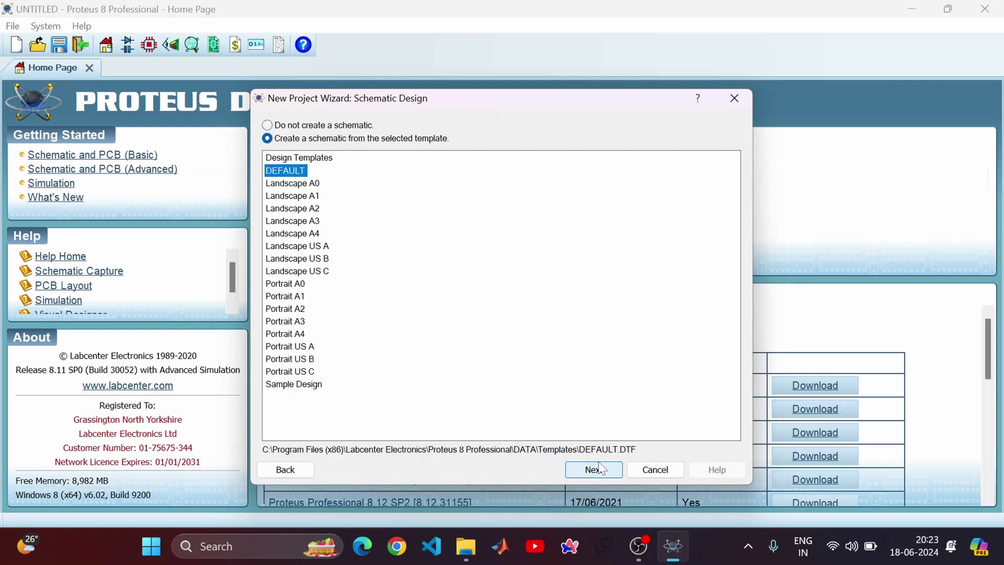
pyautogui.click(597, 471)
pyautogui.click(598, 470)
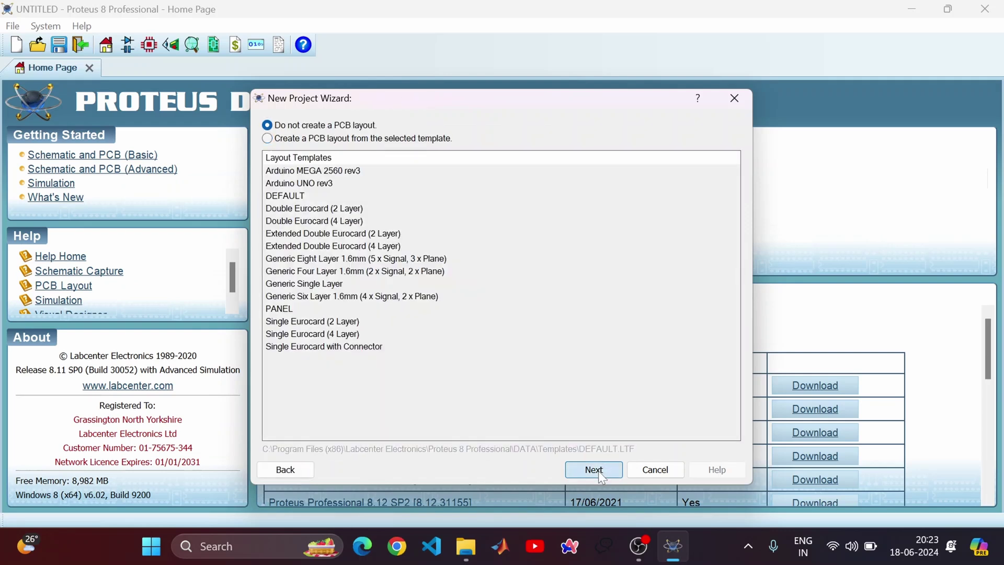
pyautogui.click(598, 471)
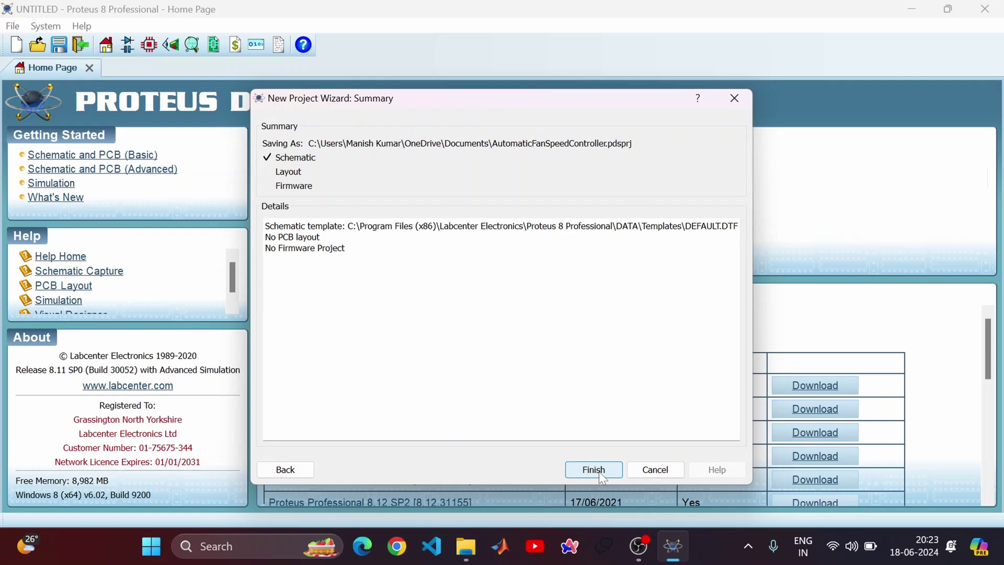
# Finish the wizard to open the empty AutomaticFanSpeedController schematic sheet.
pyautogui.click(599, 472)
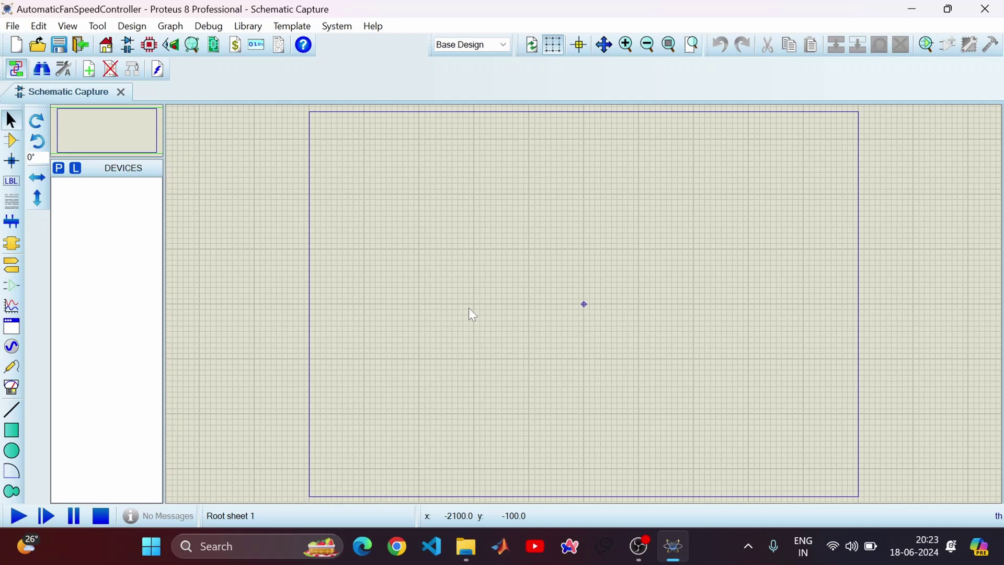
# Add ARDUINO UNO from the ArduinoTEP library using an 'arduino' search.
pyautogui.click(59, 173)
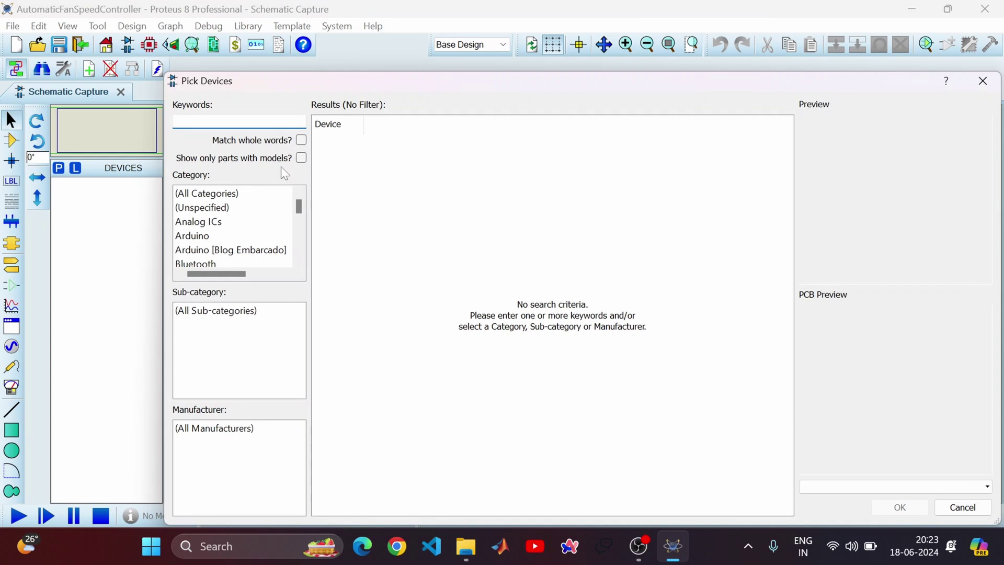
pyautogui.write('arduino')
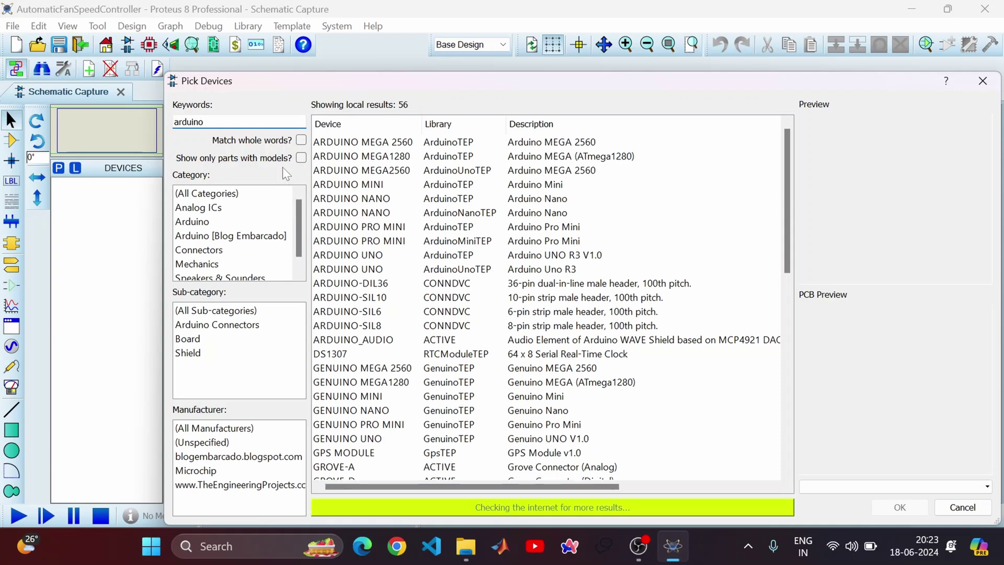
pyautogui.click(358, 258)
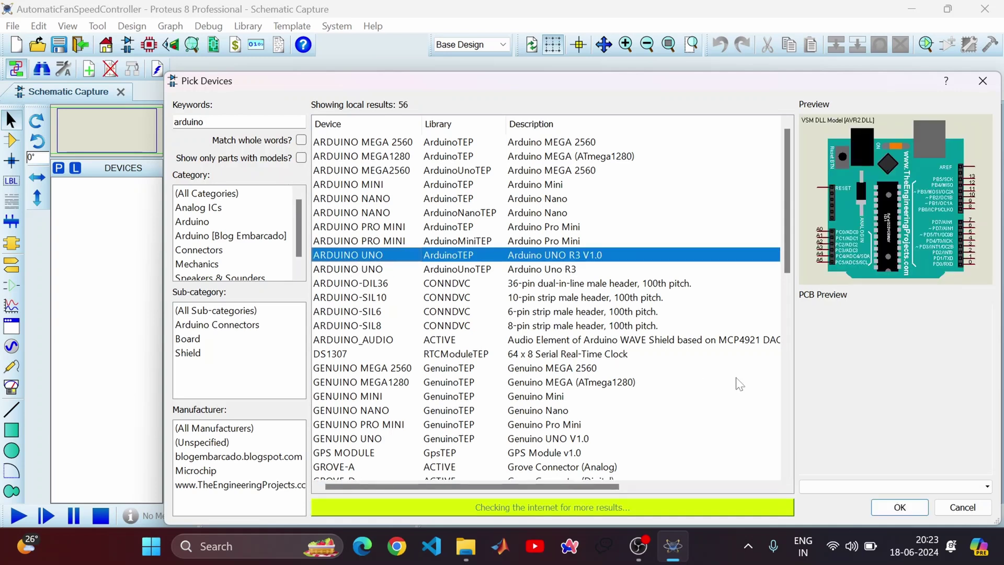
pyautogui.click(906, 513)
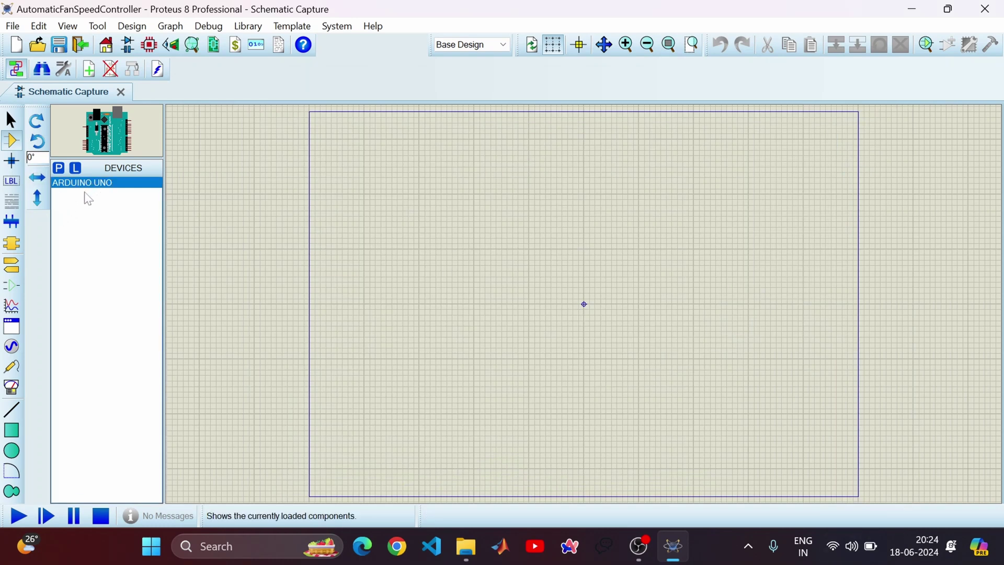
# Add FAN-DC from the MOTORS library using a 'dc motor' search.
pyautogui.click(59, 168)
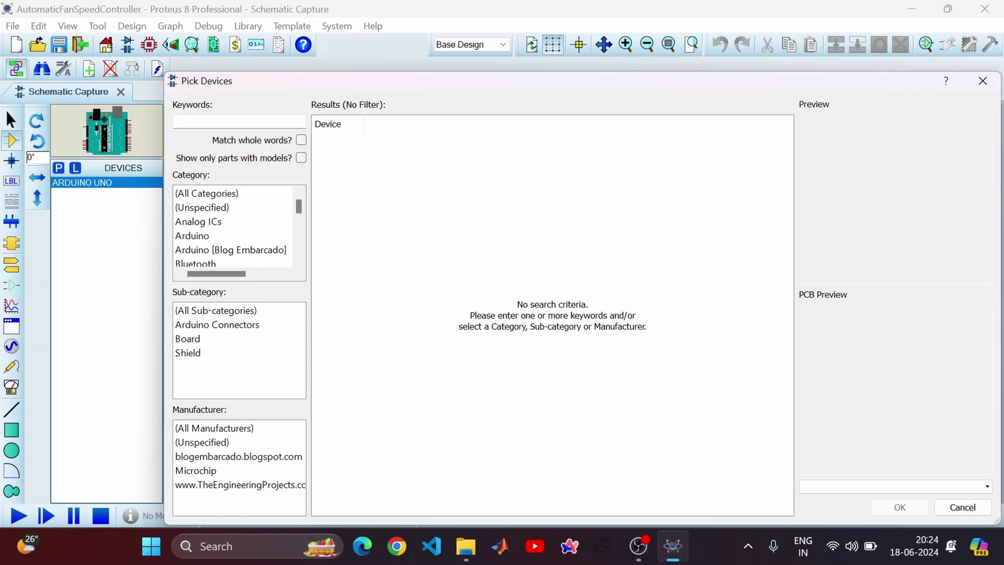
pyautogui.write('dc motor')
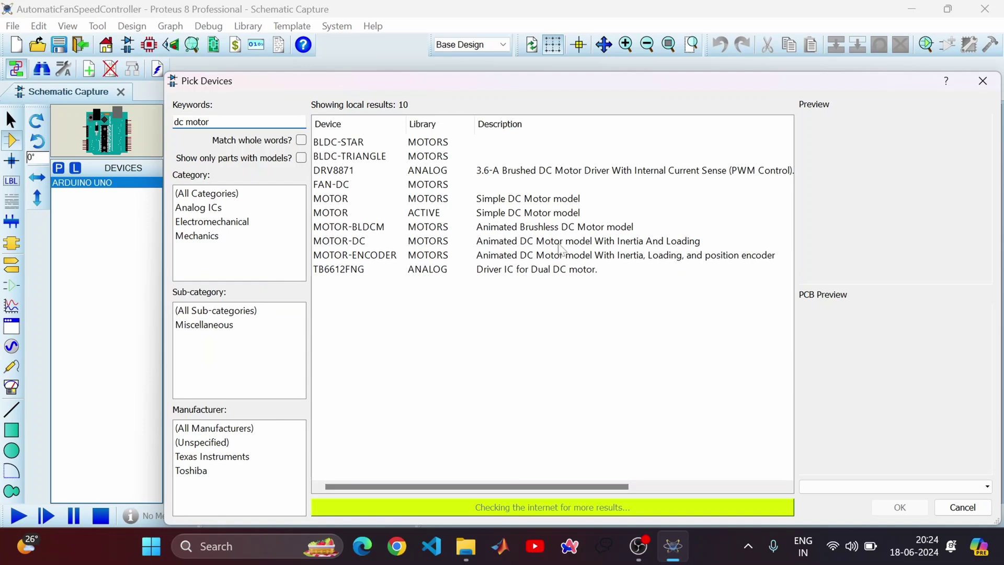
pyautogui.click(335, 190)
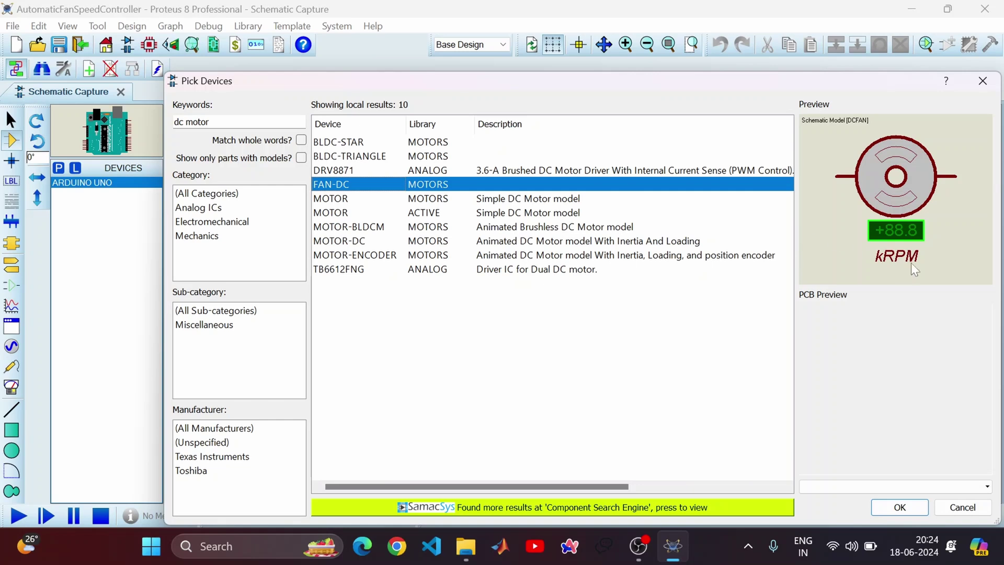
pyautogui.click(900, 507)
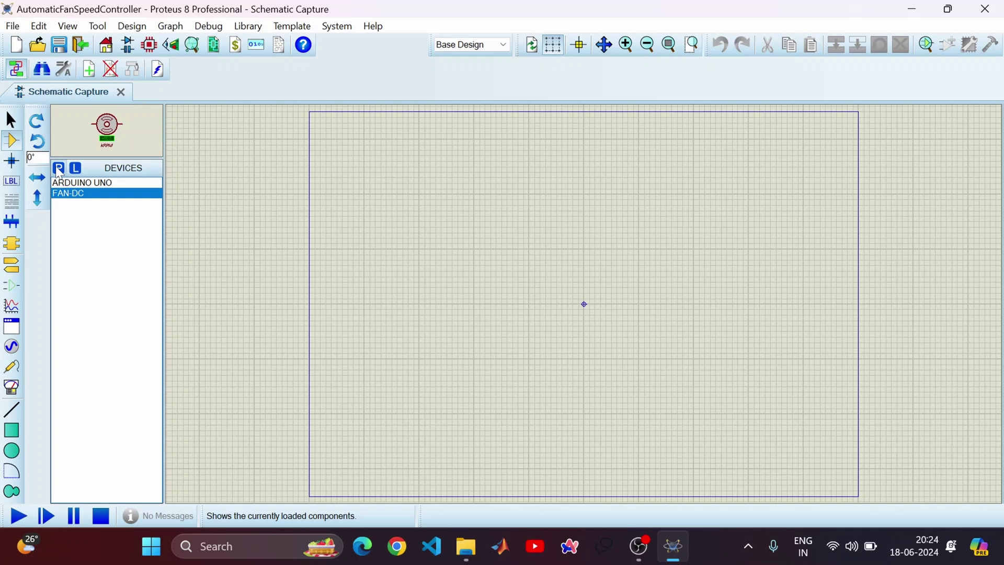
# Add LM35 from the NATDAC library using an 'lm35' search.
pyautogui.click(59, 170)
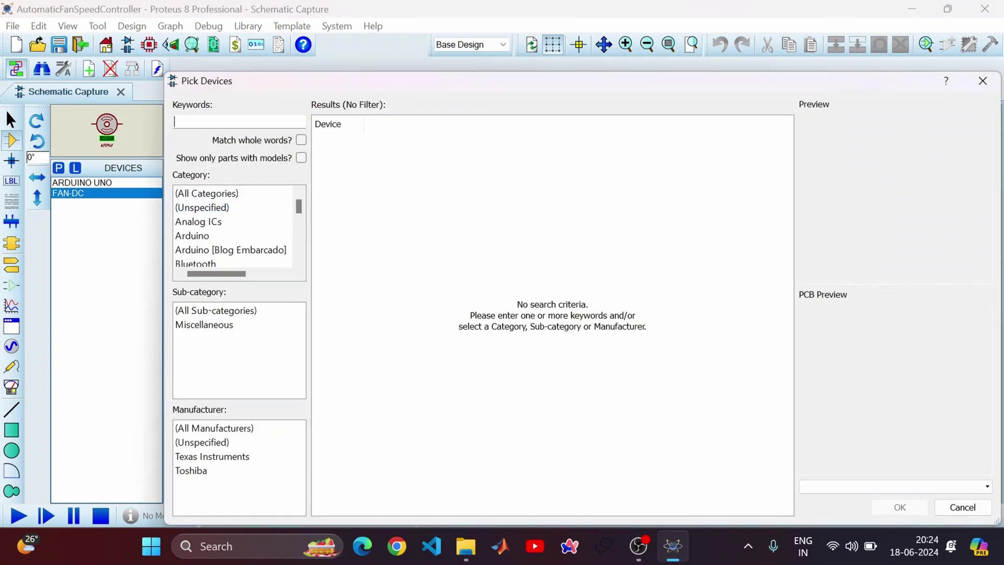
pyautogui.write('lm35')
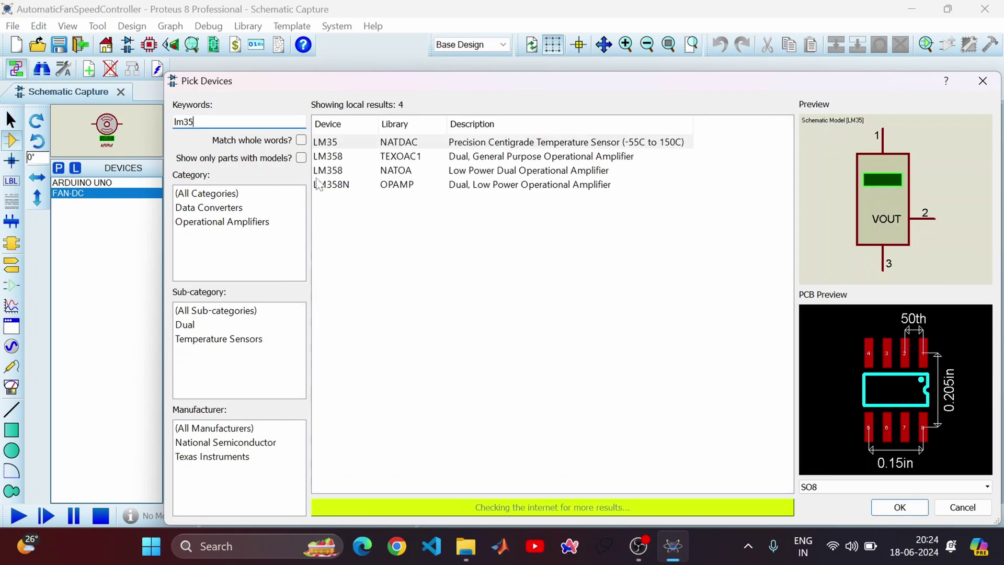
pyautogui.click(426, 147)
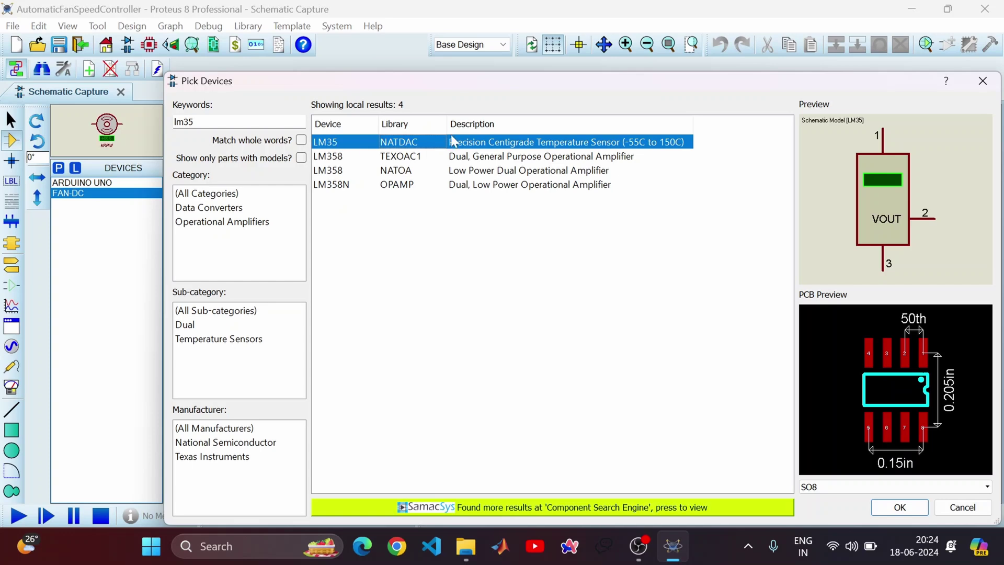
pyautogui.click(908, 510)
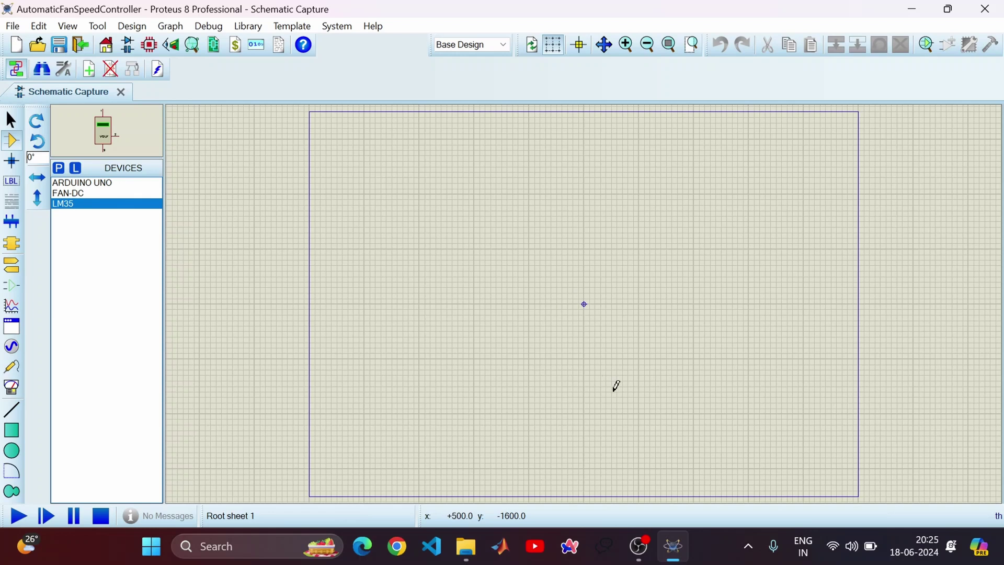
# Place ARDUINO UNO as ARD1 near the centre, the fan to its left, and LM35 between them.
pyautogui.click(89, 183)
pyautogui.click(582, 241)
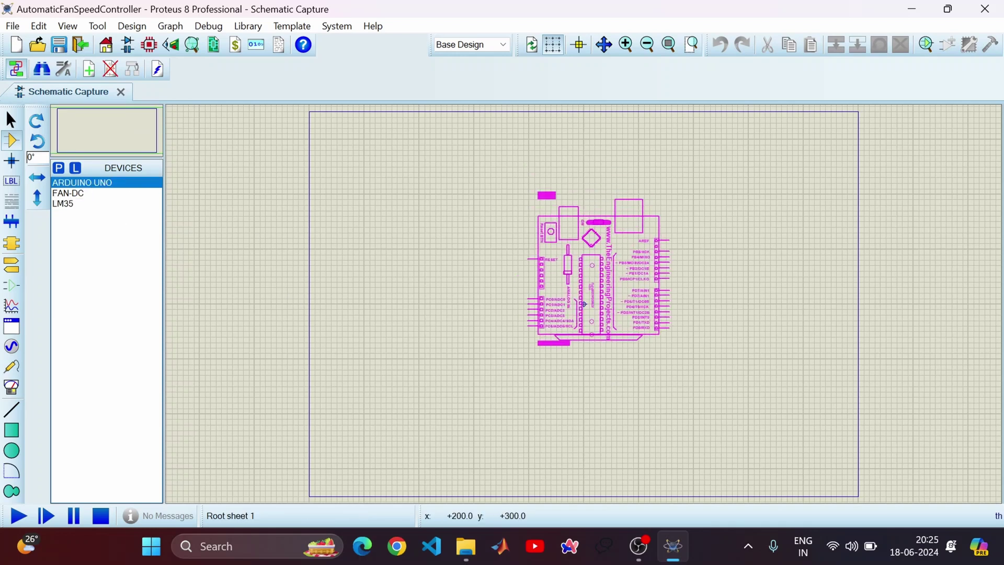
pyautogui.click(577, 291)
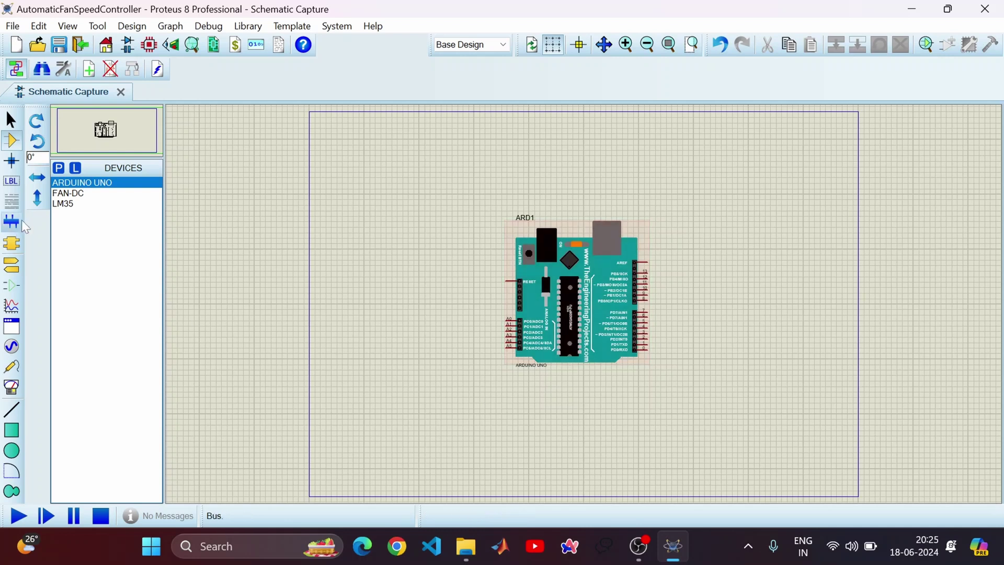
pyautogui.click(76, 194)
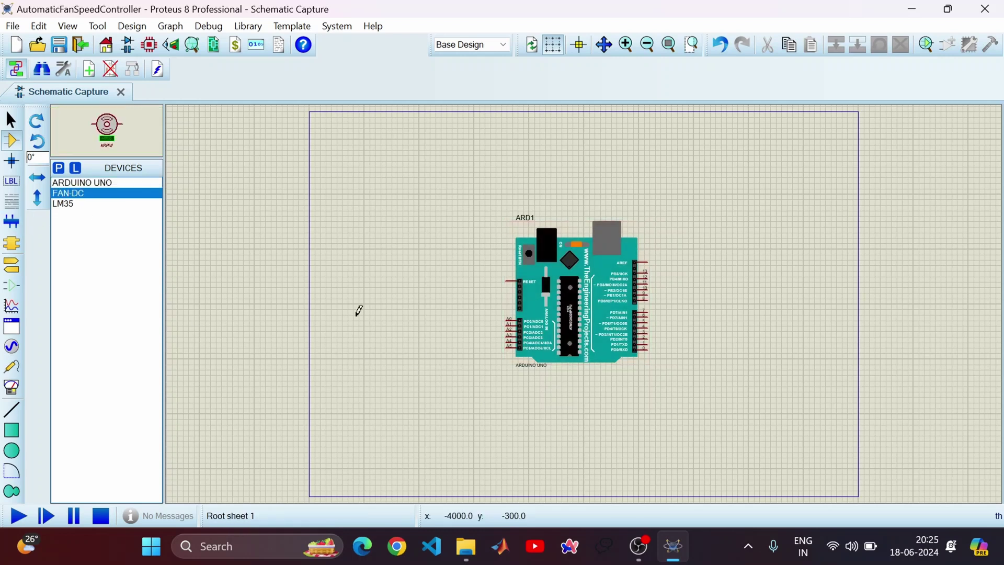
pyautogui.click(353, 315)
pyautogui.click(354, 315)
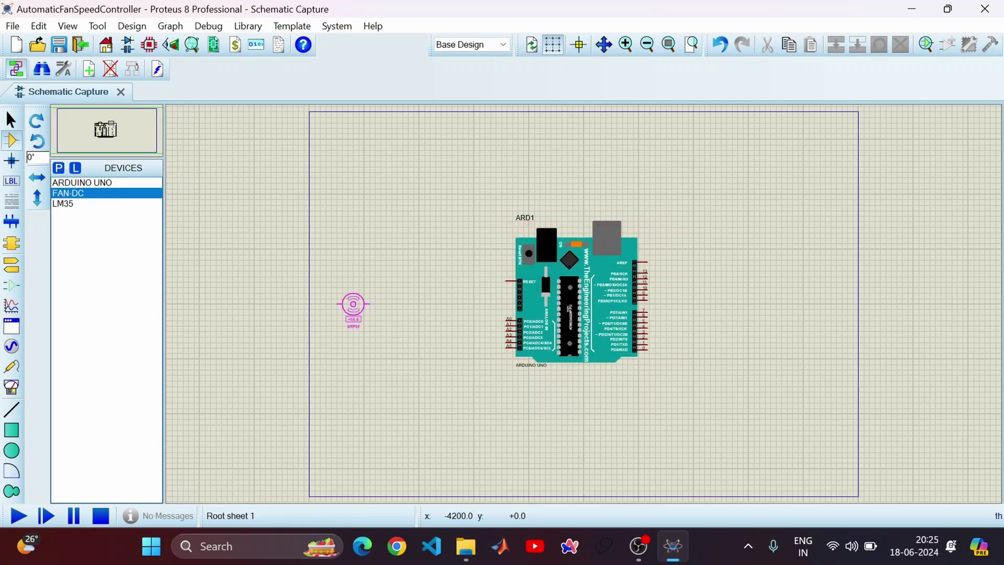
pyautogui.click(353, 306)
pyautogui.click(88, 204)
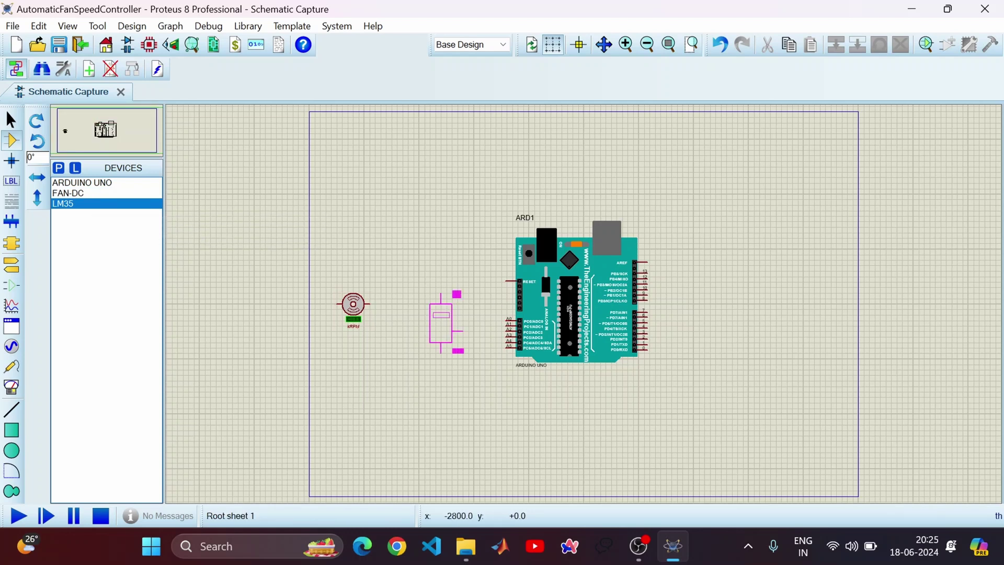
pyautogui.click(441, 321)
# Rotate the fan 90° clockwise and move it just left of the LM35.
pyautogui.rightClick(354, 311)
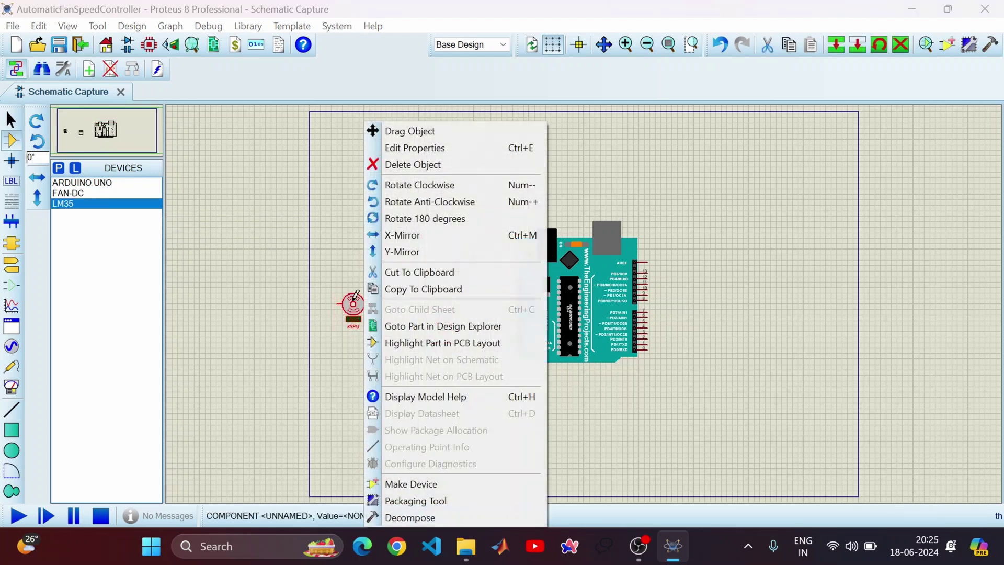
pyautogui.click(416, 186)
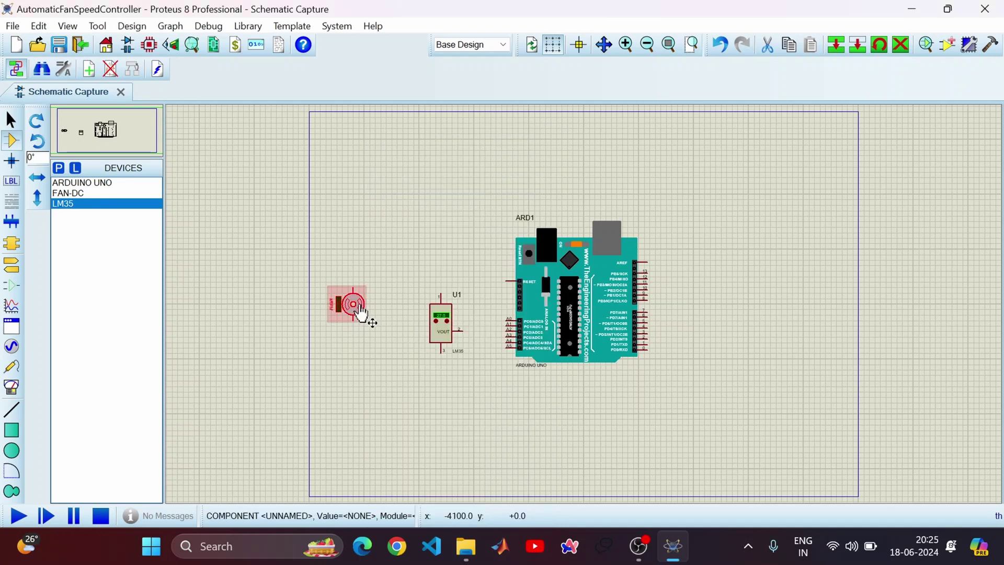
pyautogui.moveTo(353, 305); pyautogui.dragTo(381, 326)
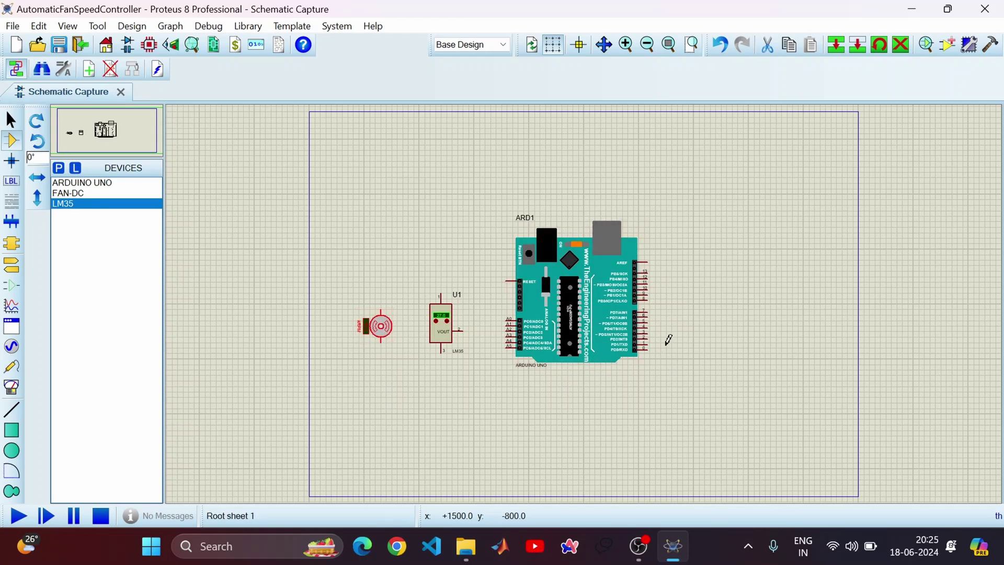
# Zoom in on the Arduino to inspect its pin labels, then zoom back out.
pyautogui.scroll(1, 668, 336)
pyautogui.scroll(1, 586, 298)
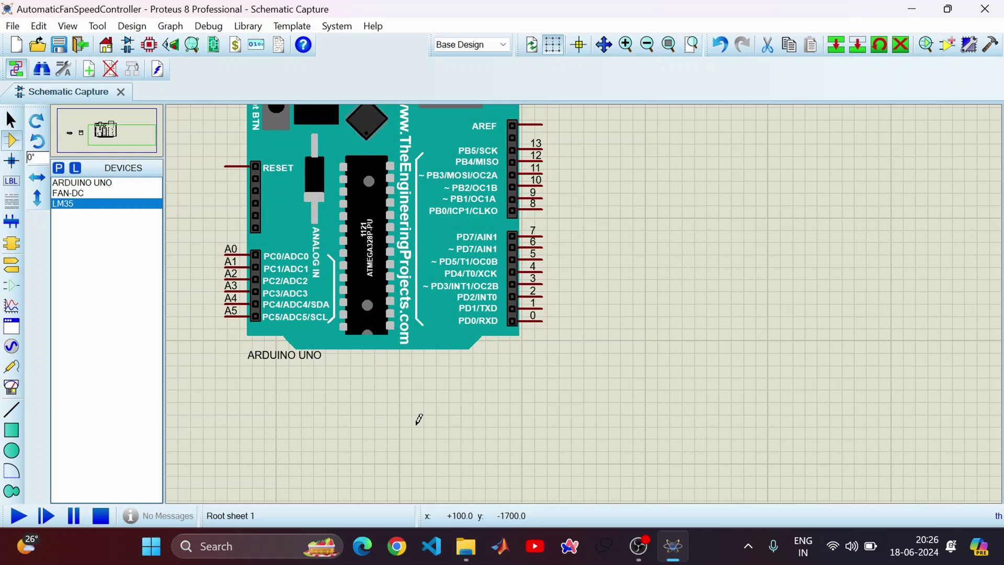
pyautogui.scroll(-1, 418, 419)
pyautogui.scroll(-1, 516, 348)
pyautogui.scroll(1, 400, 302)
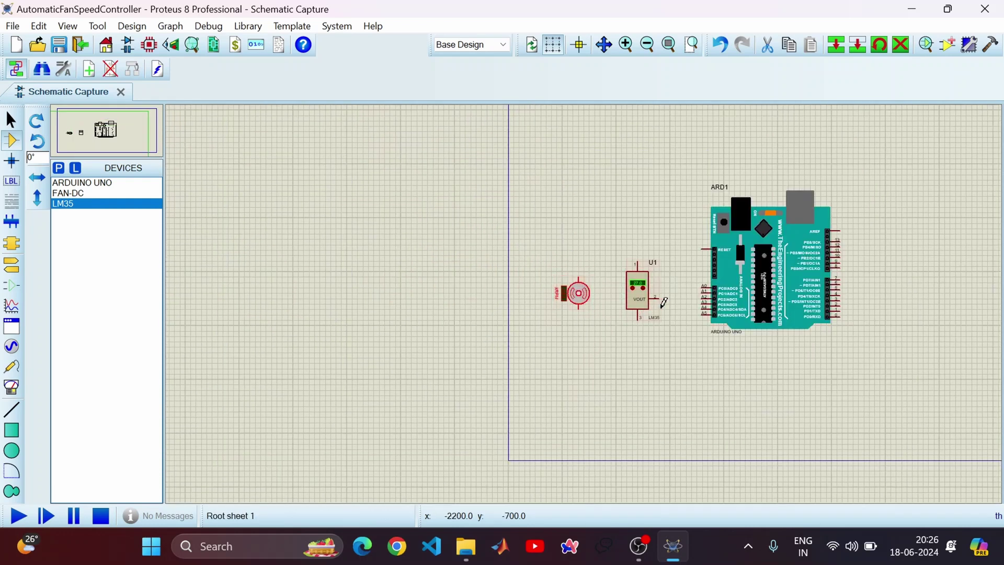
pyautogui.scroll(1, 651, 299)
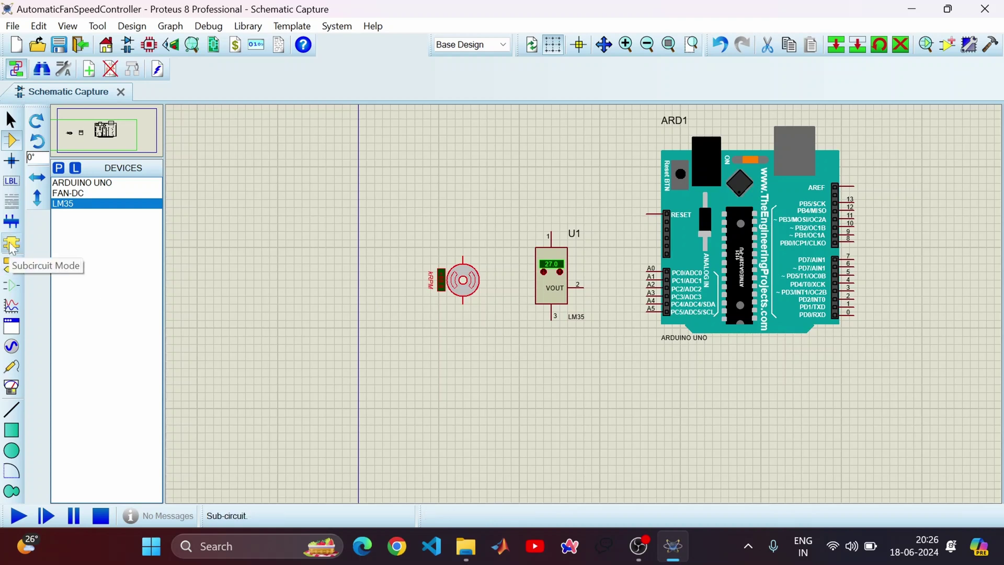
# Place a GROUND terminal below the parts, between the fan and LM35.
pyautogui.click(16, 264)
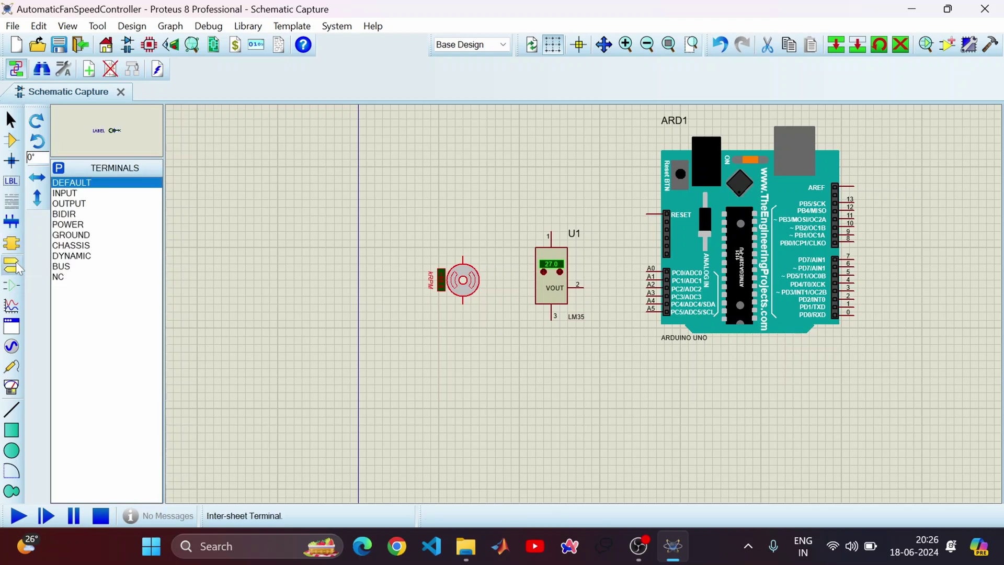
pyautogui.click(73, 236)
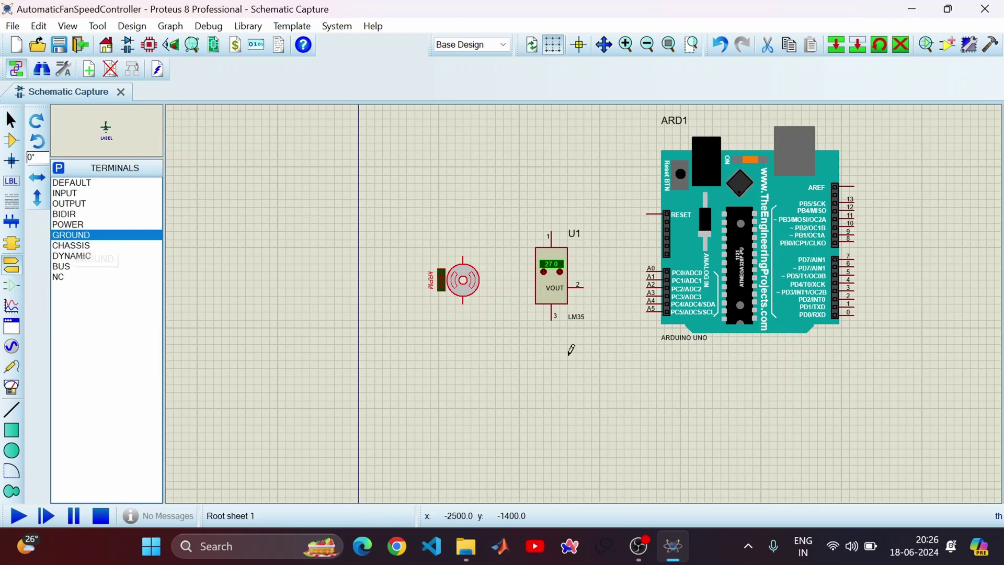
pyautogui.click(505, 336)
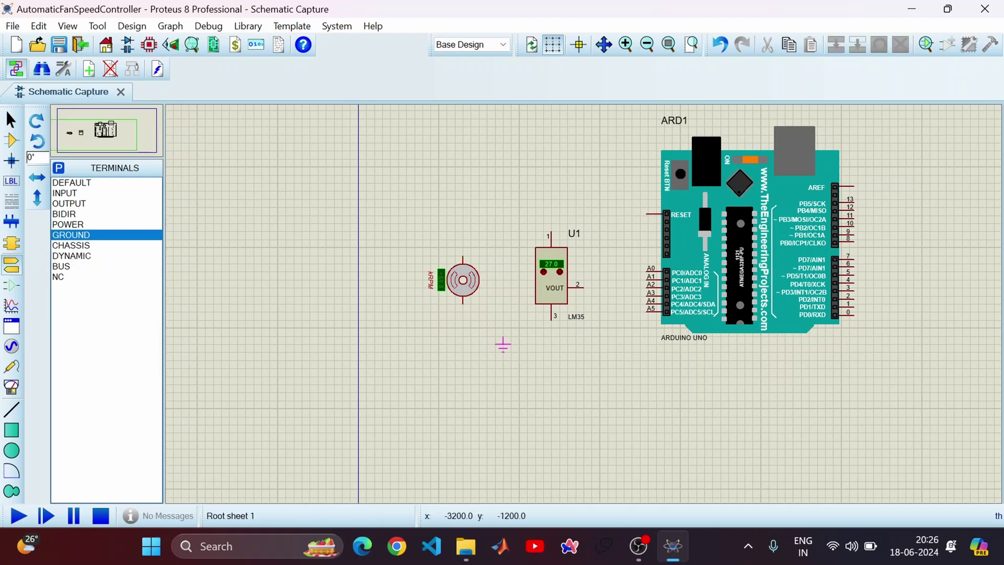
pyautogui.click(502, 345)
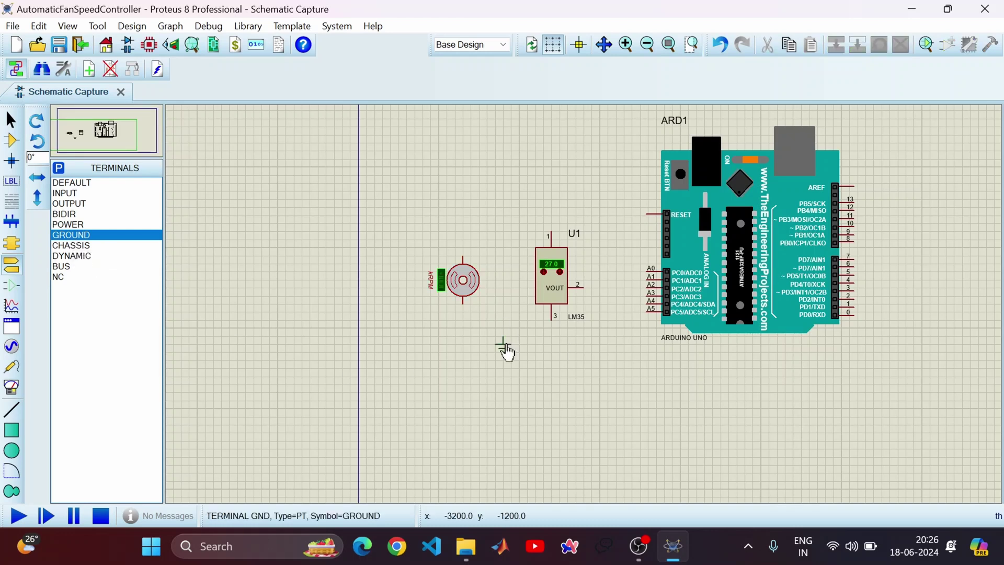
# Wire the fan's lower pin and LM35 pin 3 to the ground terminal.
pyautogui.click(463, 303)
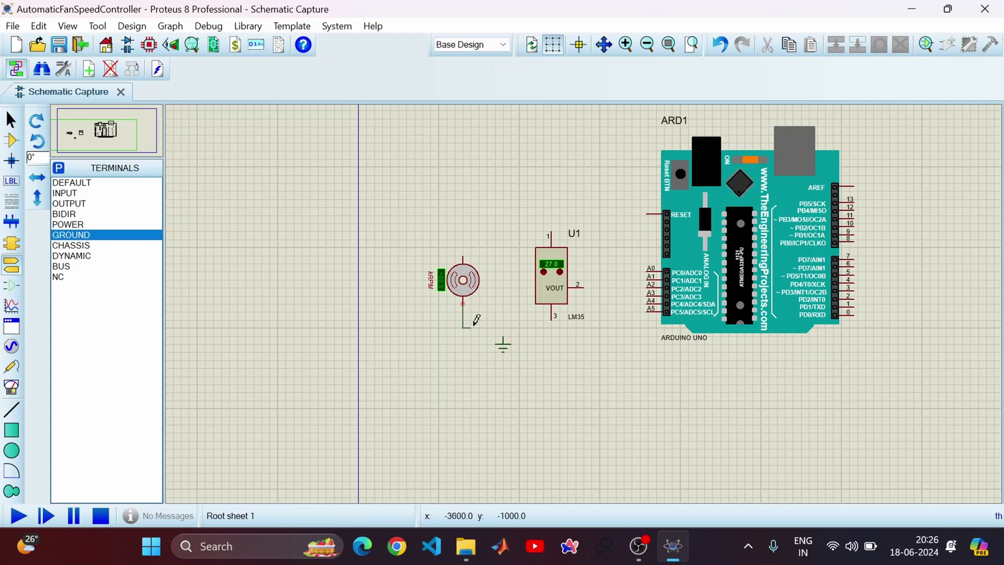
pyautogui.click(503, 334)
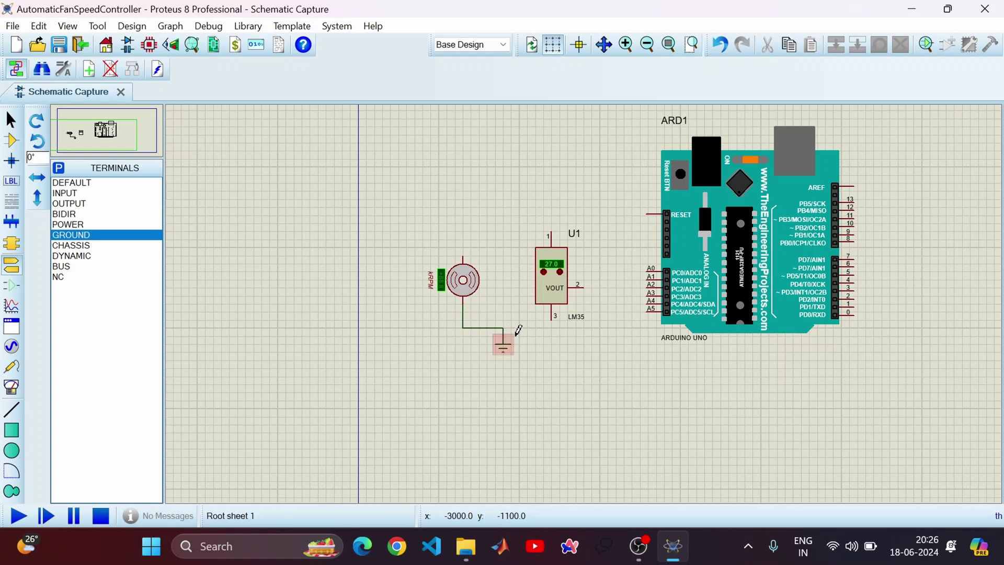
pyautogui.click(553, 316)
pyautogui.click(503, 327)
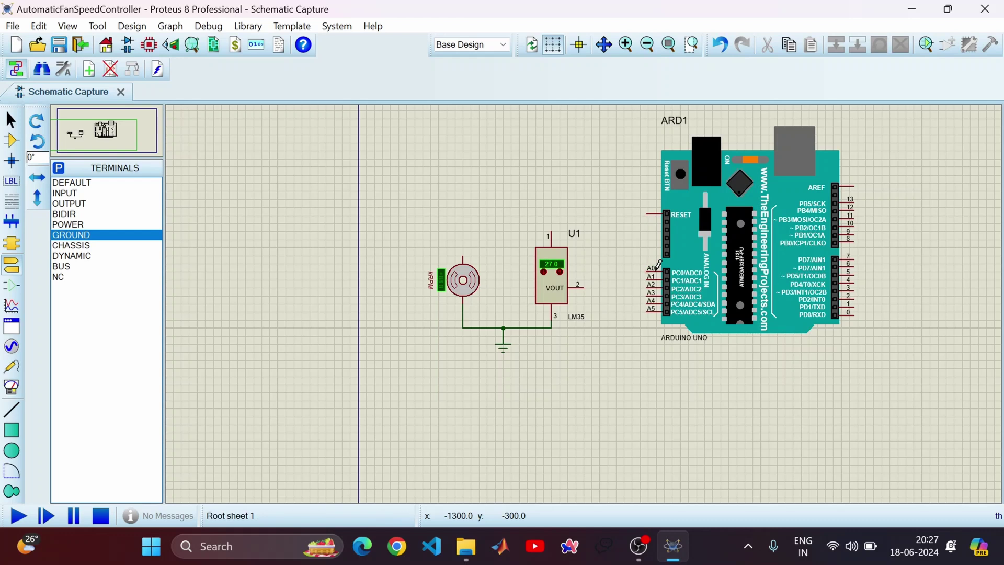
# Wire LM35 VOUT to Arduino A0, and route the fan's top pin around to digital pin 3.
pyautogui.click(584, 287)
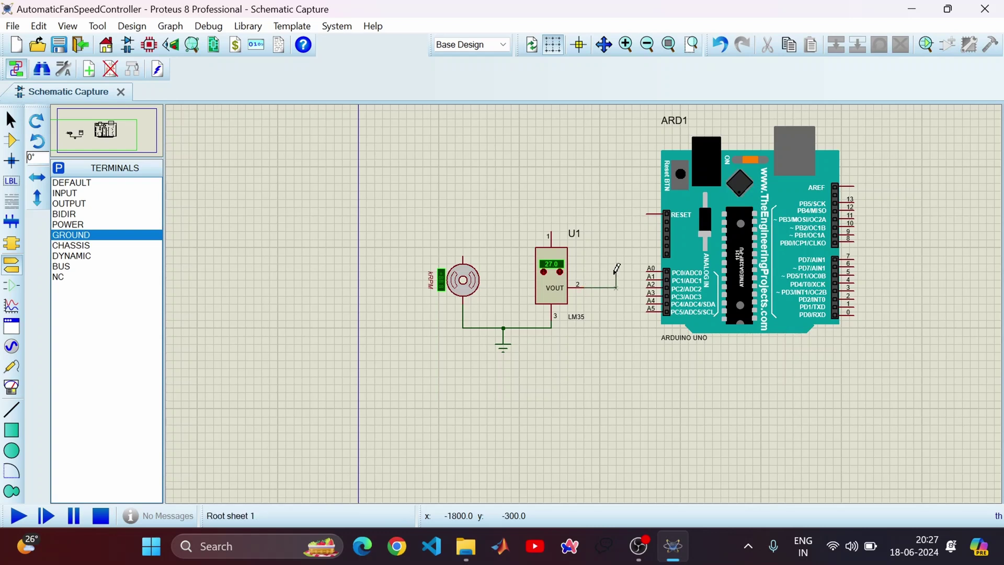
pyautogui.click(650, 268)
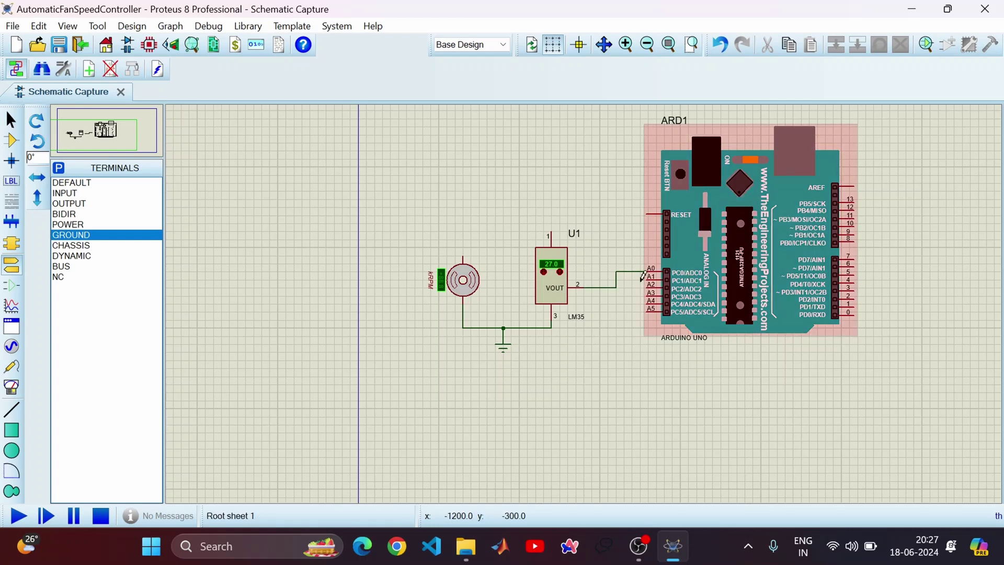
pyautogui.click(463, 254)
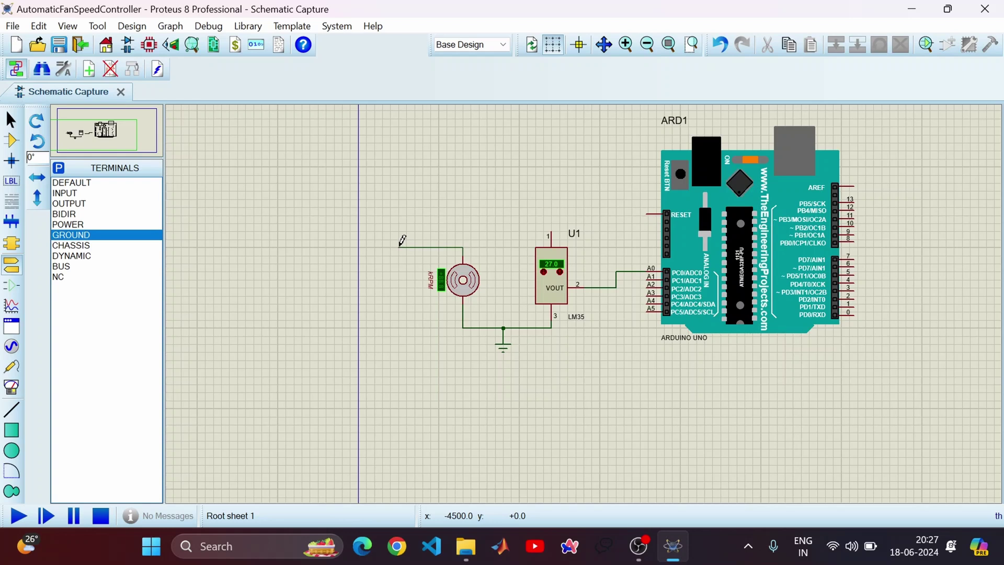
pyautogui.click(406, 392)
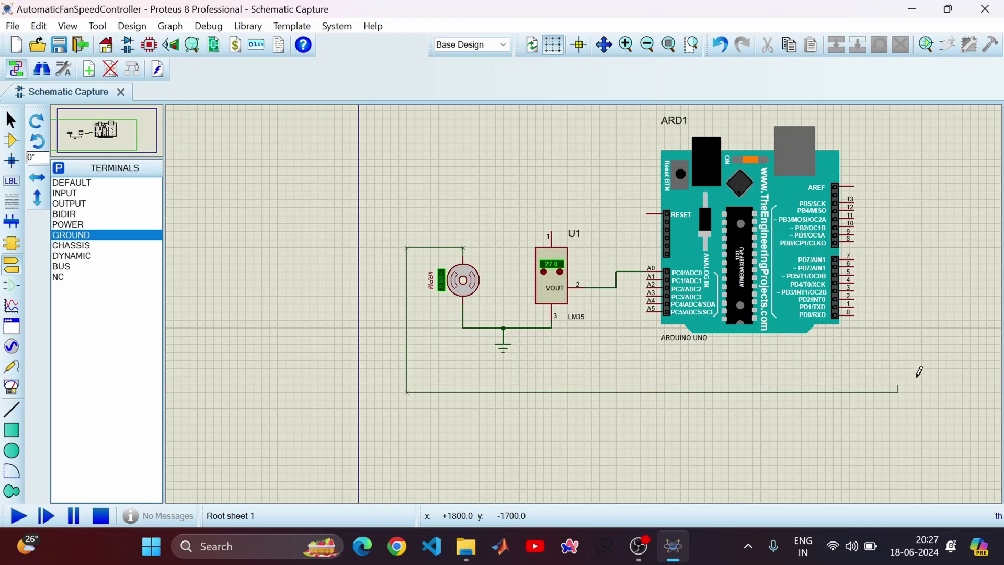
pyautogui.click(929, 291)
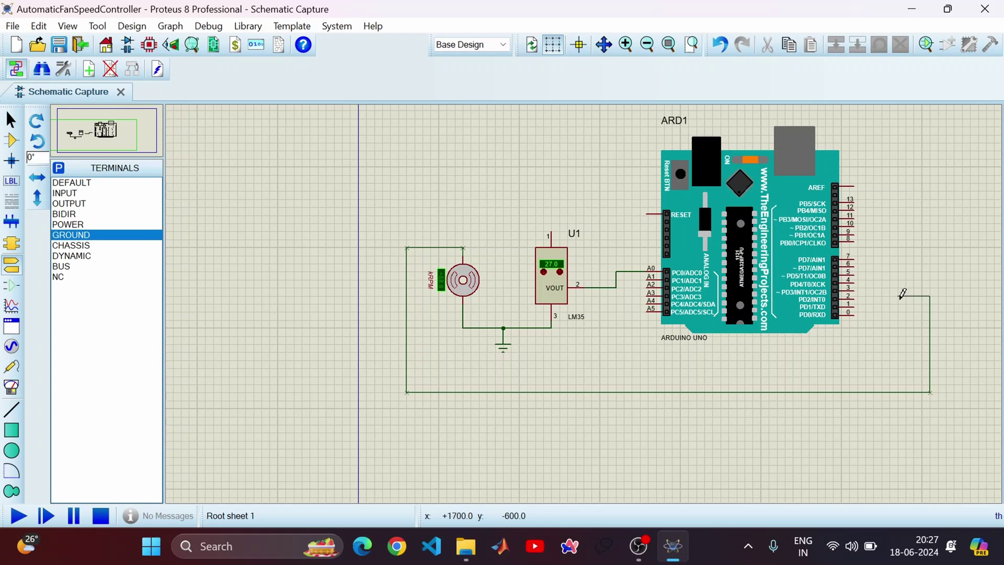
pyautogui.click(855, 288)
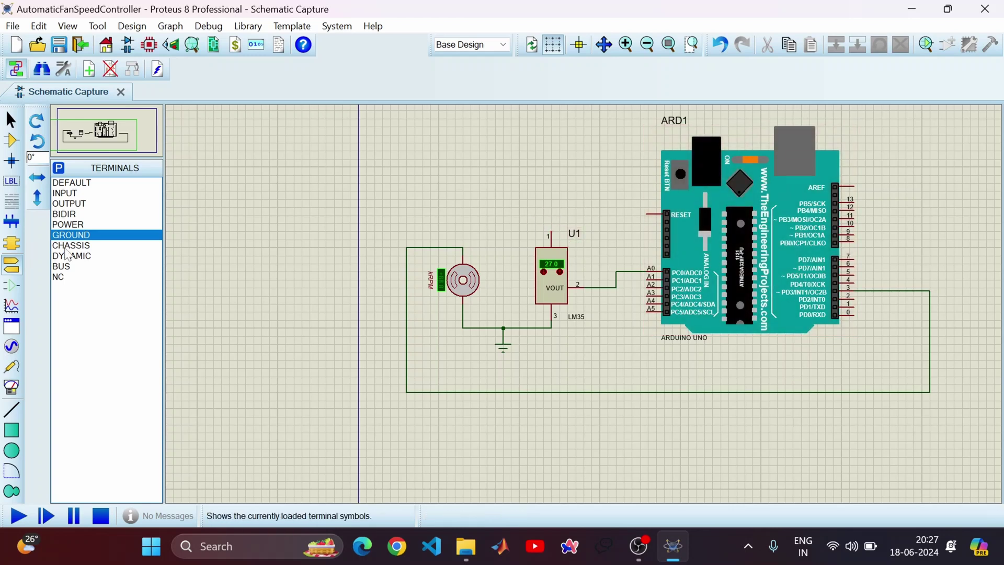
# Place a POWER terminal above LM35 U1 pin 1 and name it VCC/VDD.
pyautogui.click(69, 225)
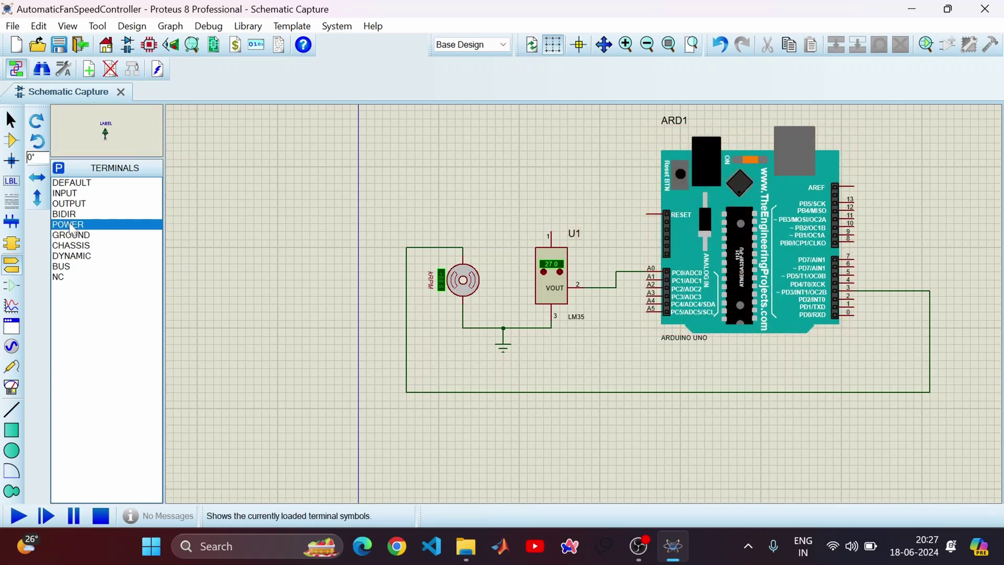
pyautogui.click(552, 211)
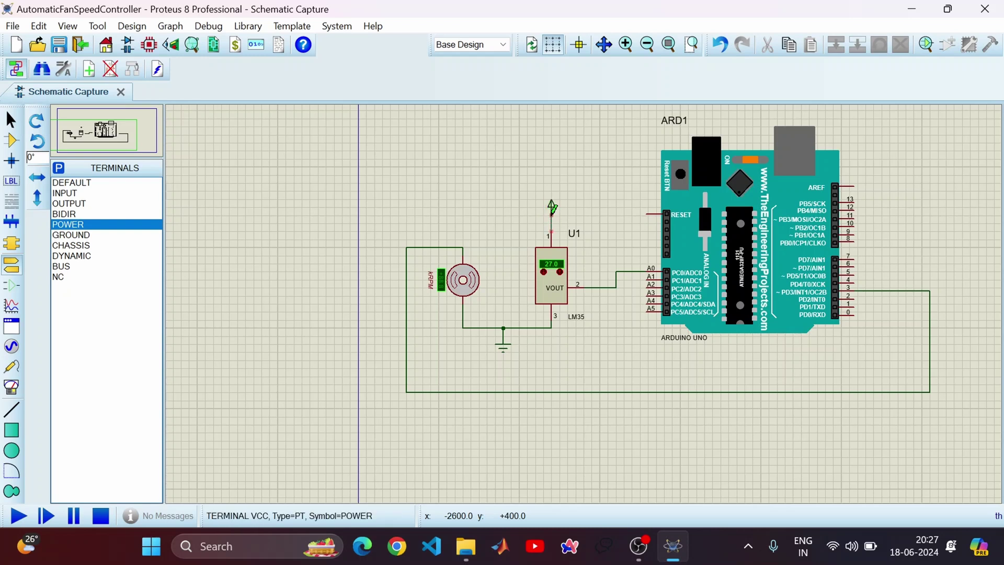
pyautogui.doubleClick(551, 207)
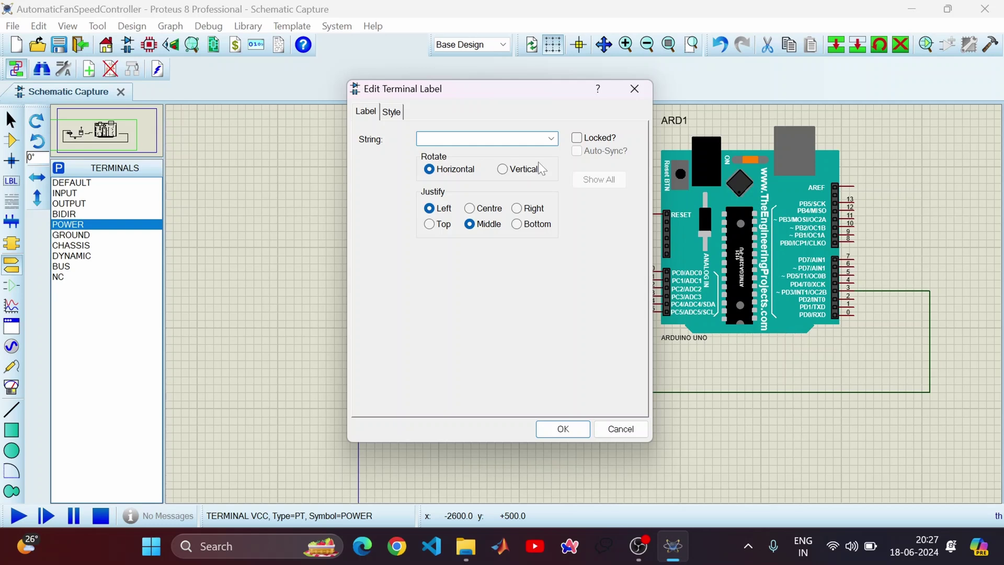
pyautogui.click(552, 139)
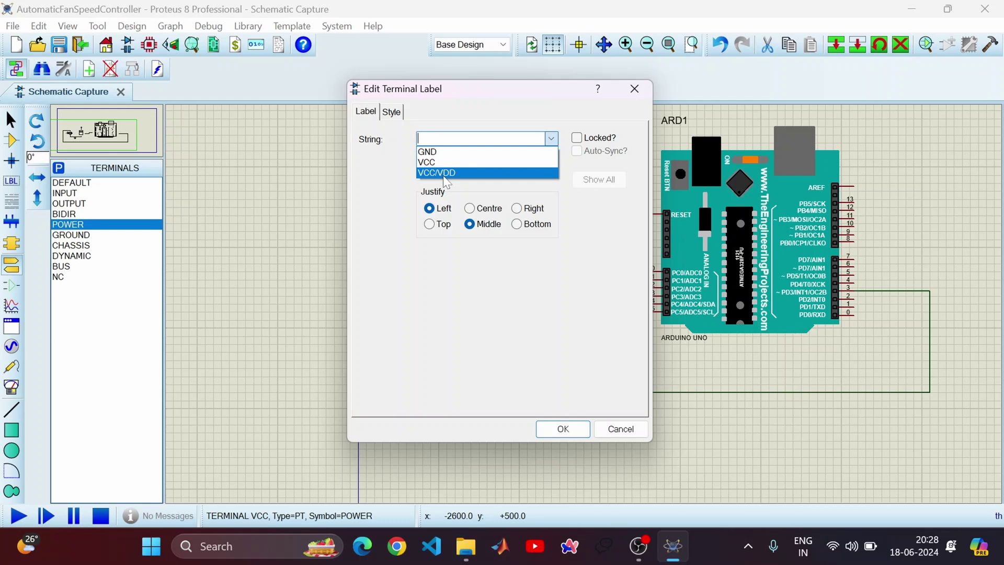
pyautogui.click(444, 177)
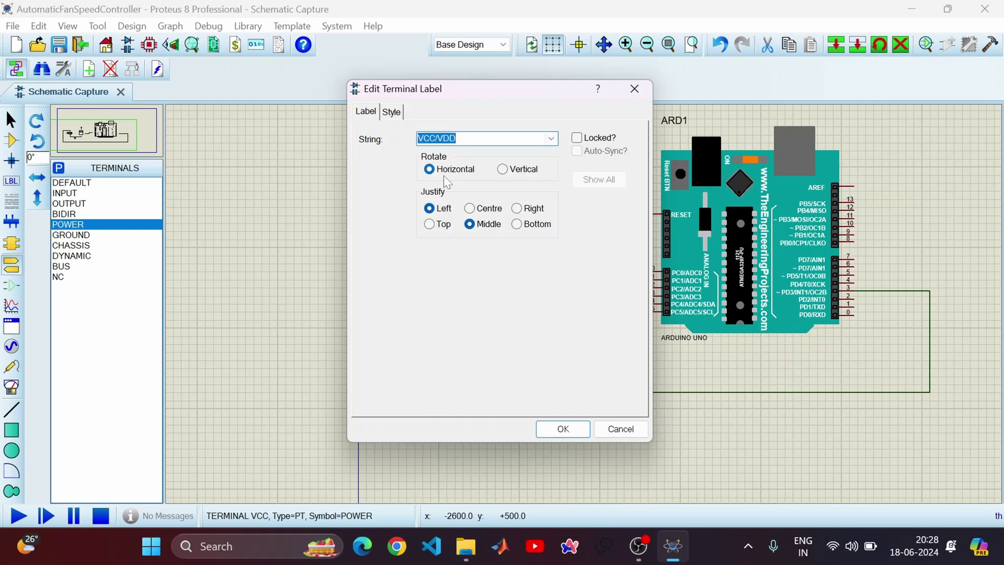
pyautogui.click(562, 428)
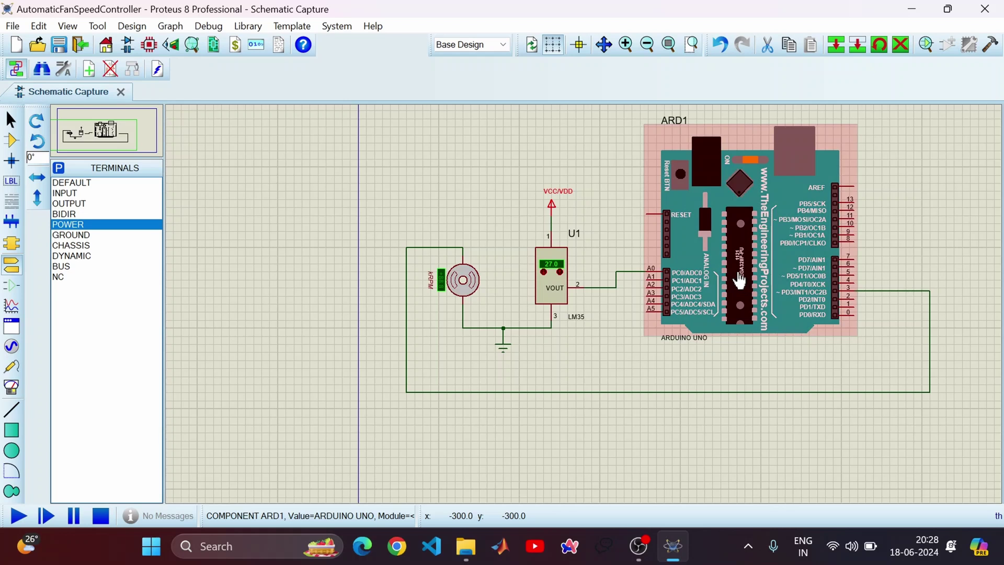
pyautogui.scroll(1, 772, 357)
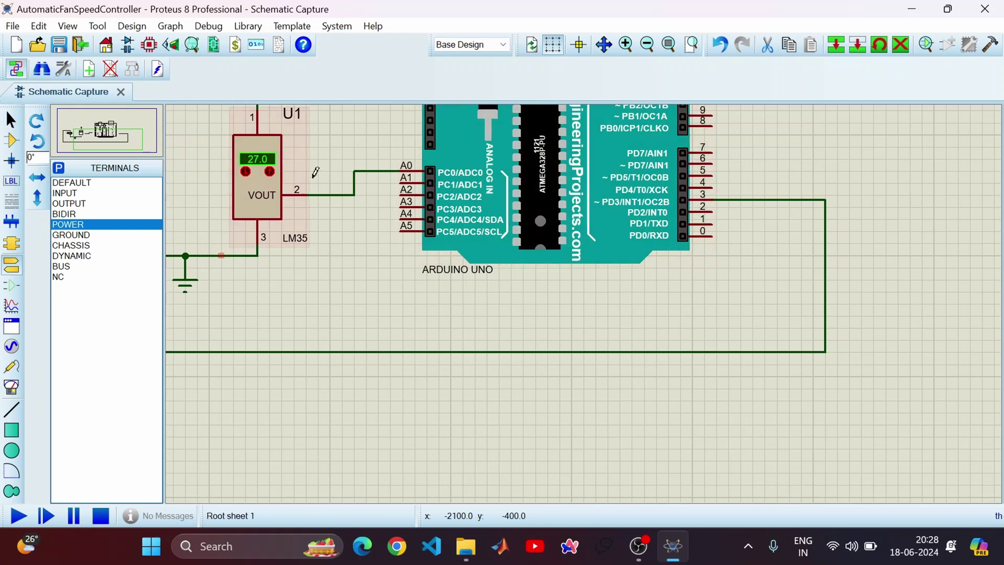
pyautogui.scroll(2, 329, 264)
pyautogui.scroll(-2, 599, 307)
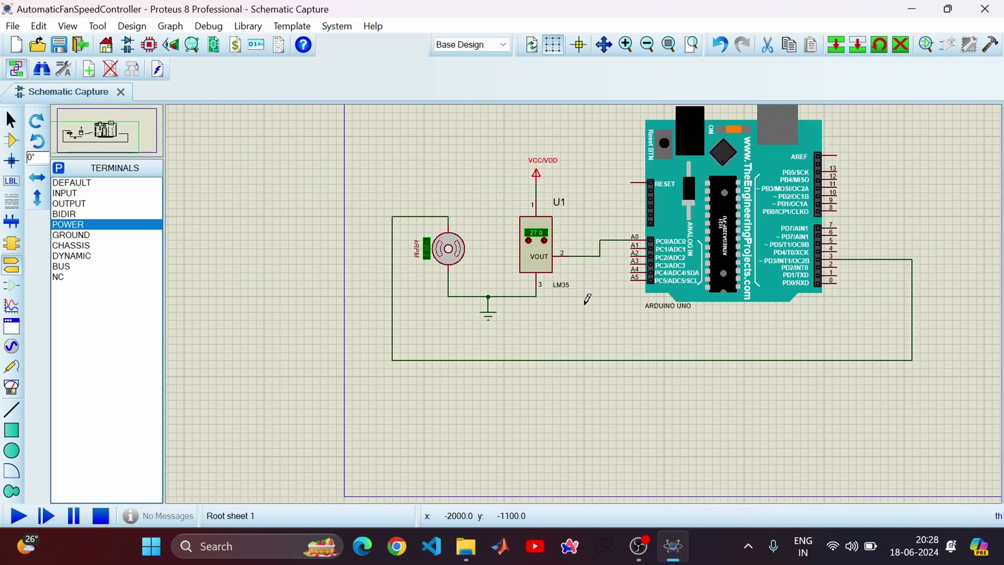